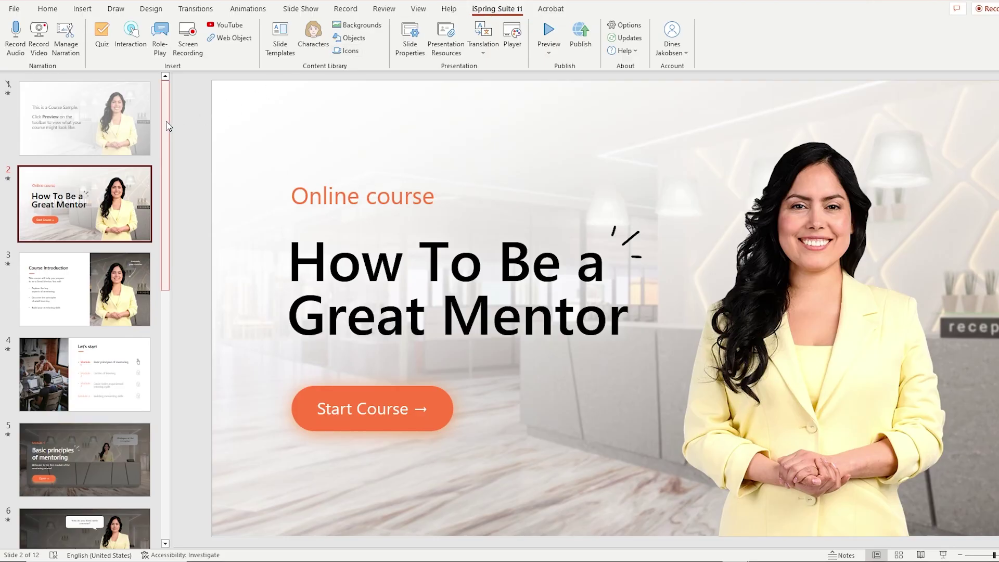
# Step: Scroll through the 'How To Be a Great Mentor' deck and switch to the iSpring Suite 11 tab
pyautogui.moveTo(169, 126); pyautogui.dragTo(172, 187)
pyautogui.scroll(-5, 151, 203)
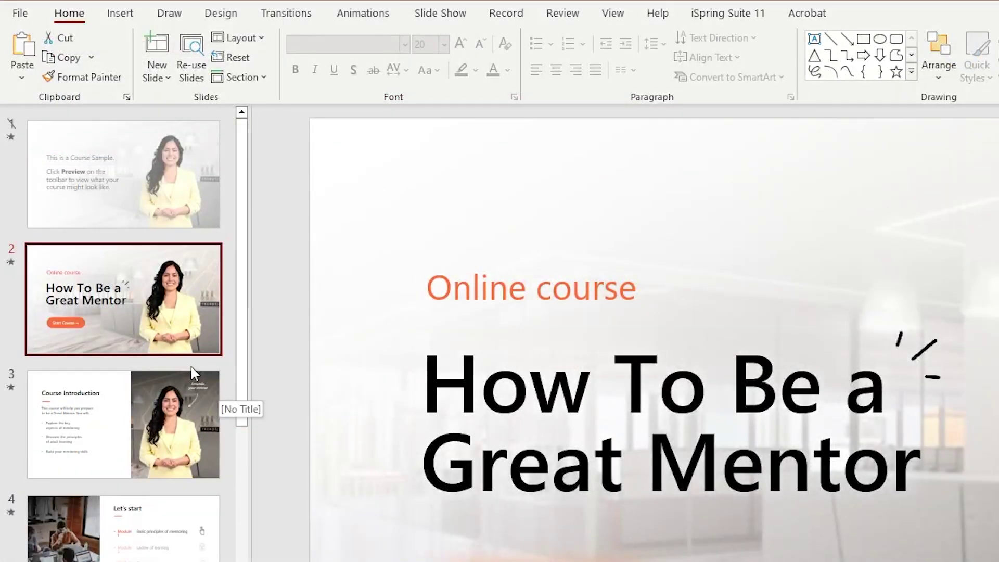
pyautogui.click(708, 20)
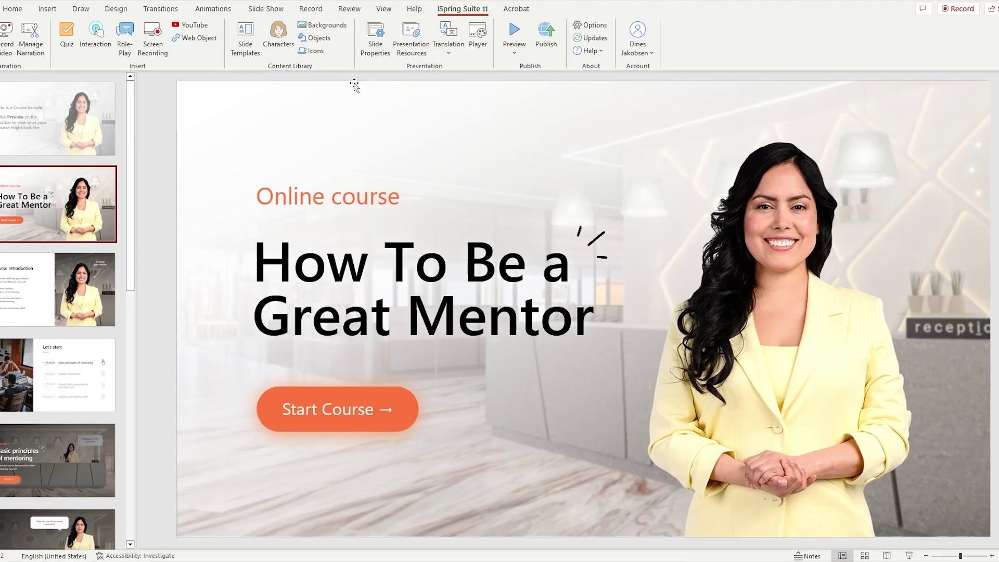
# Step: Browse the Course Title slide templates, then start a new quiz from iSpring Suite
pyautogui.scroll(-6, 467, 125)
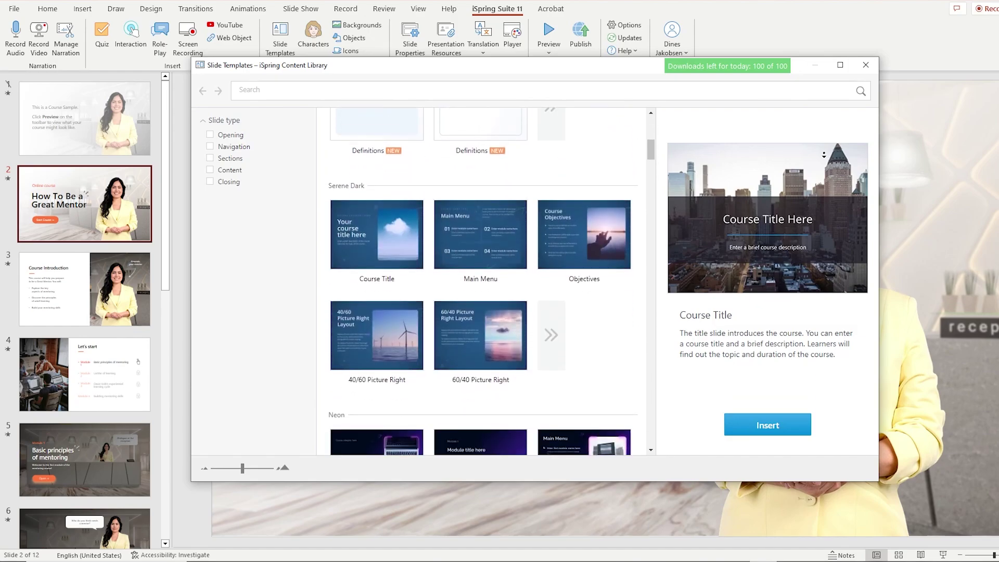
pyautogui.scroll(-7, 481, 281)
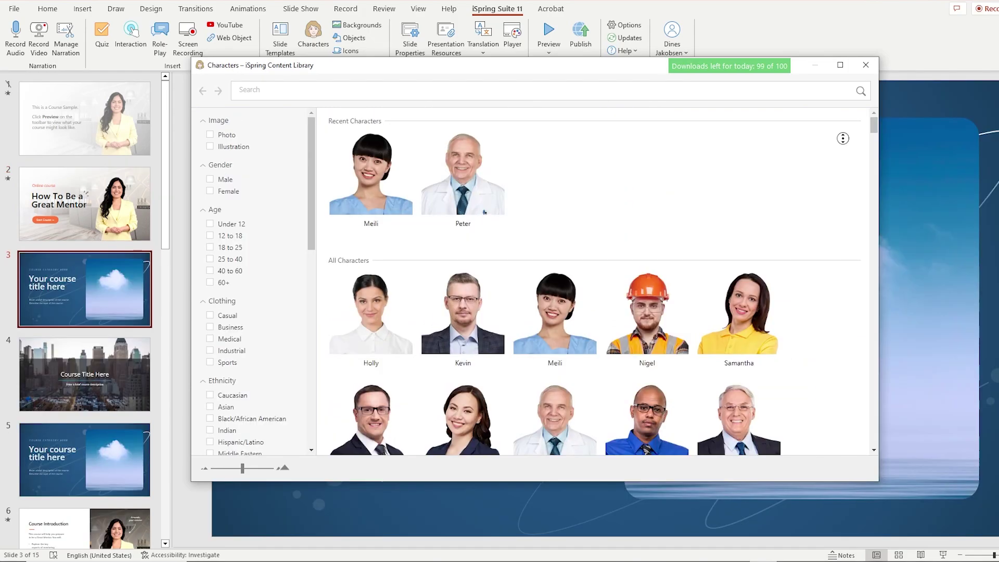
pyautogui.scroll(-8, 843, 175)
pyautogui.scroll(-6, 843, 174)
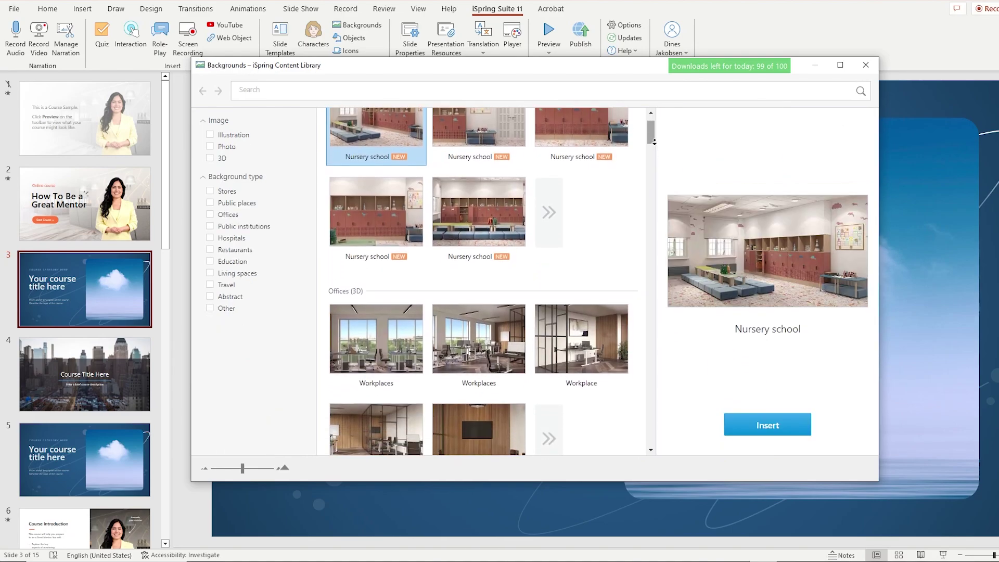
pyautogui.scroll(-2, 654, 142)
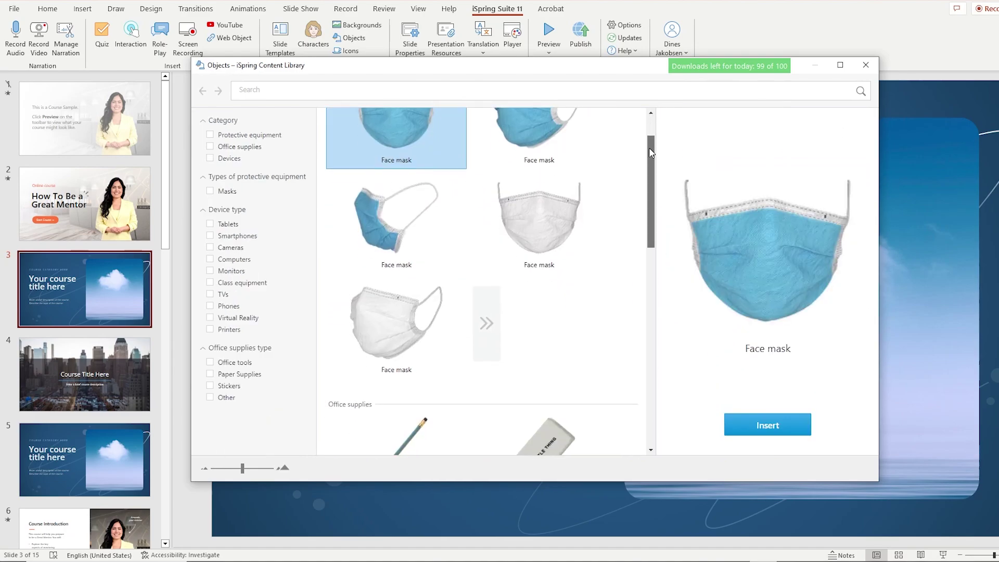
pyautogui.moveTo(649, 148); pyautogui.dragTo(647, 222)
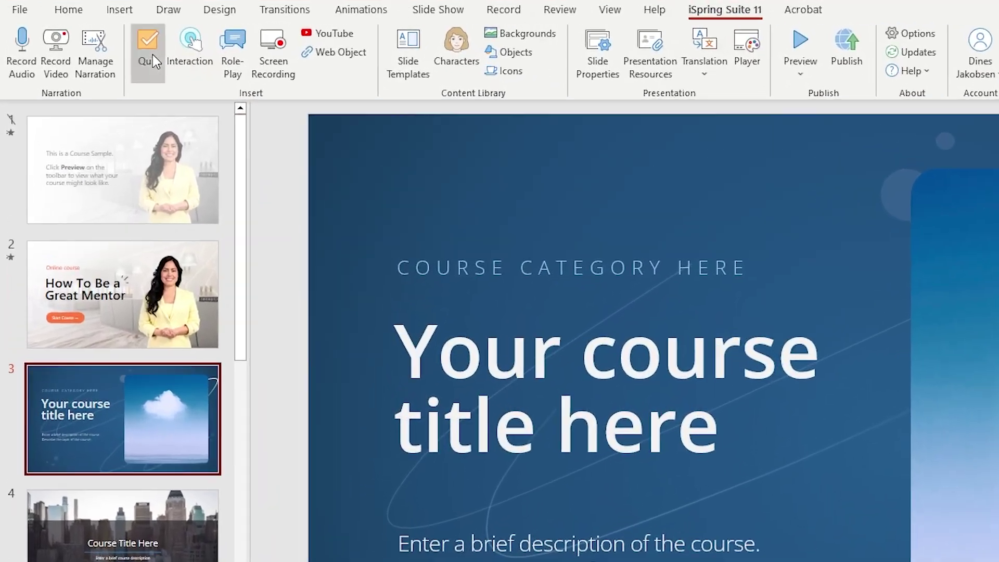
pyautogui.click(104, 39)
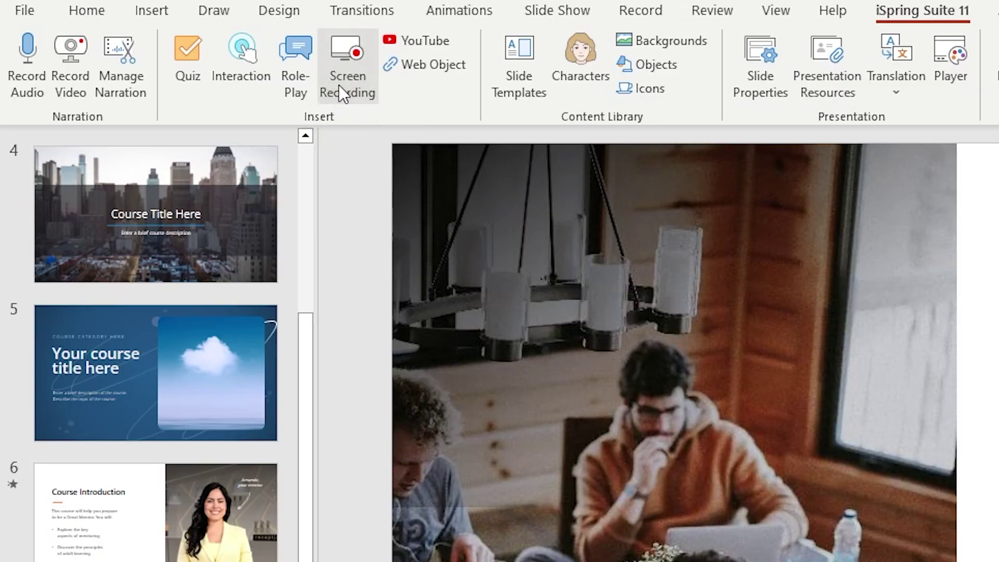
# Step: Record a new screen video for the course slide
pyautogui.click(338, 86)
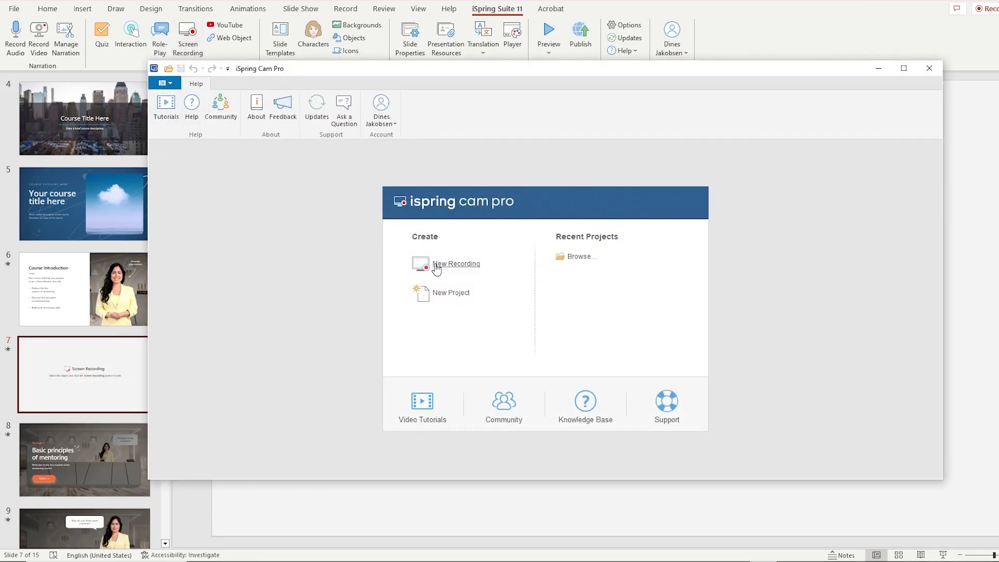
pyautogui.click(436, 265)
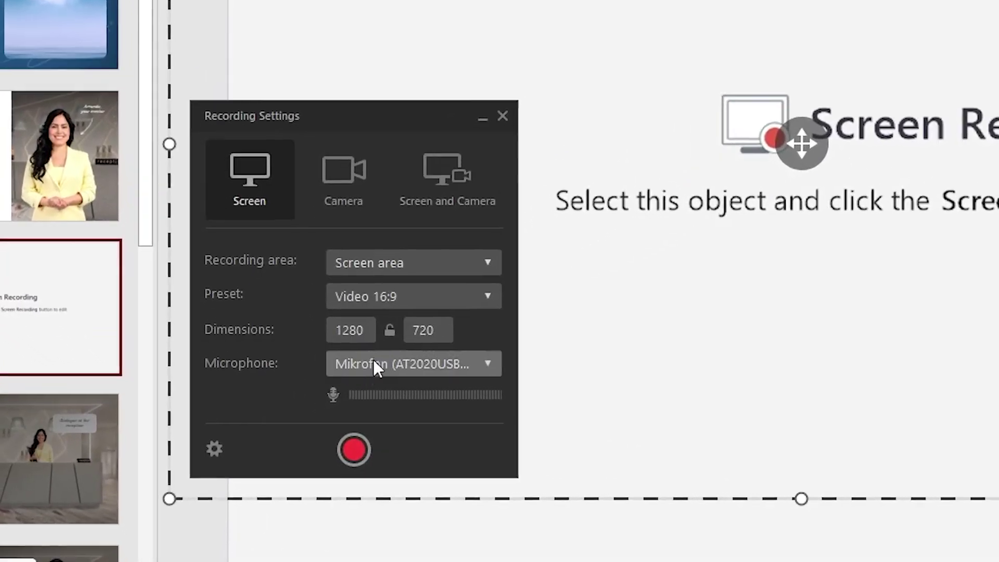
pyautogui.click(354, 449)
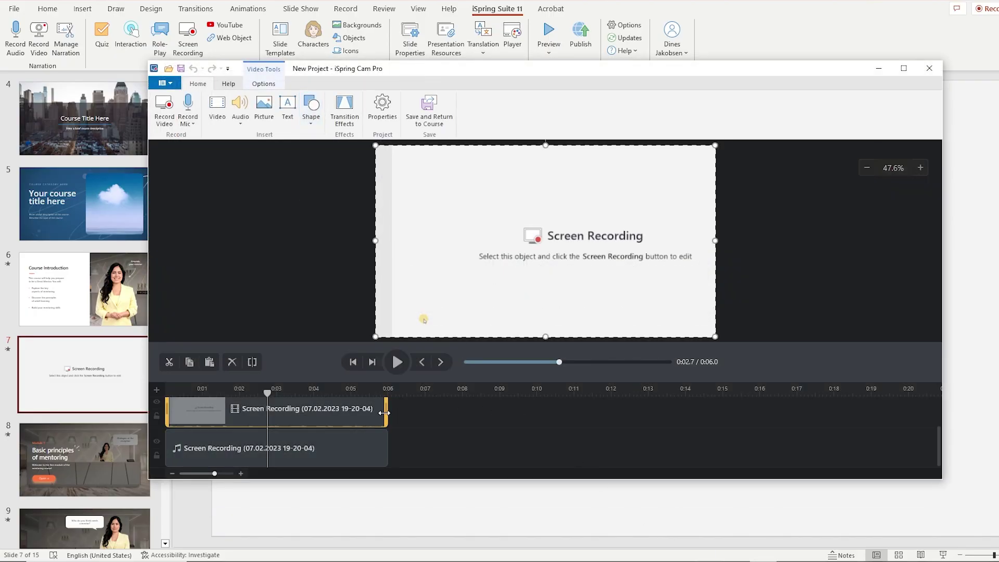
# Step: Trim both ends of the recorded clip and apply a transition effect to it
pyautogui.moveTo(384, 413); pyautogui.dragTo(346, 413)
pyautogui.moveTo(167, 416); pyautogui.dragTo(196, 416)
pyautogui.click(344, 109)
pyautogui.moveTo(229, 190); pyautogui.dragTo(276, 471)
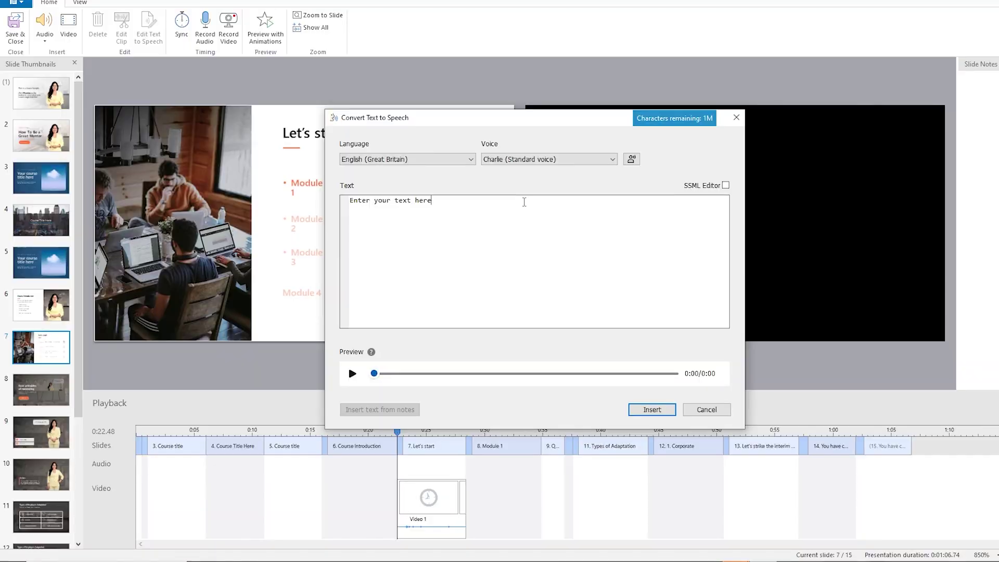
pyautogui.click(352, 374)
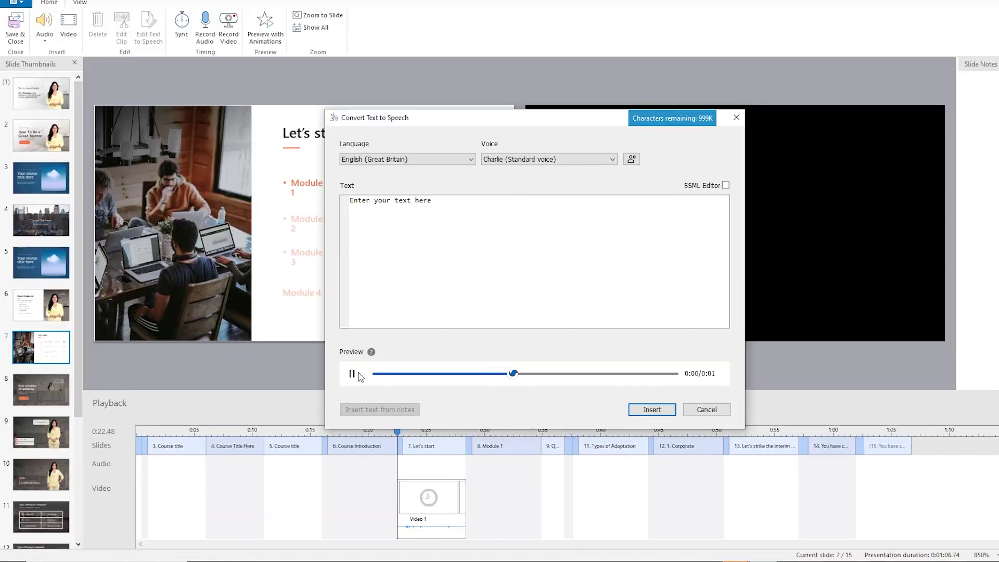
pyautogui.click(405, 161)
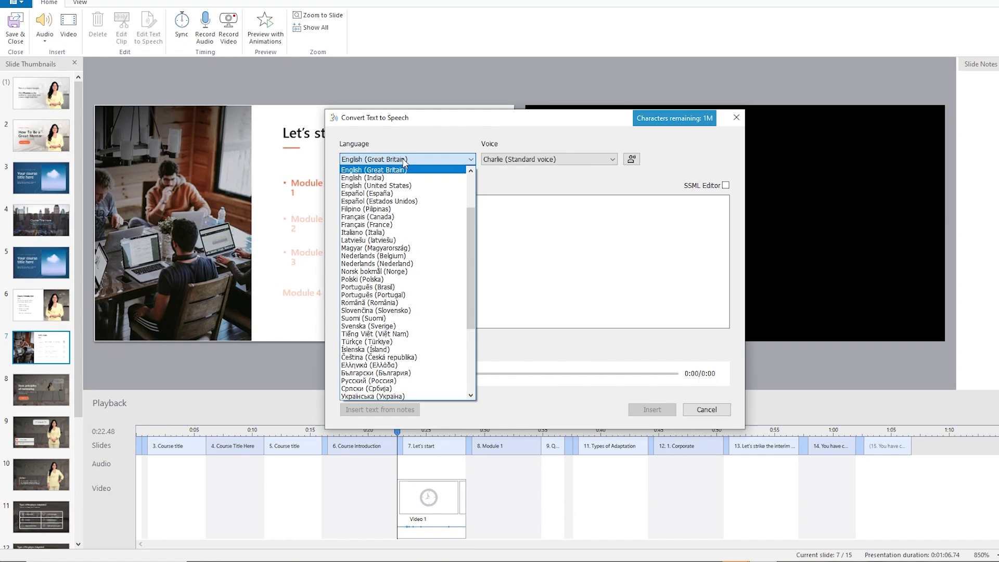
pyautogui.scroll(-5, 446, 207)
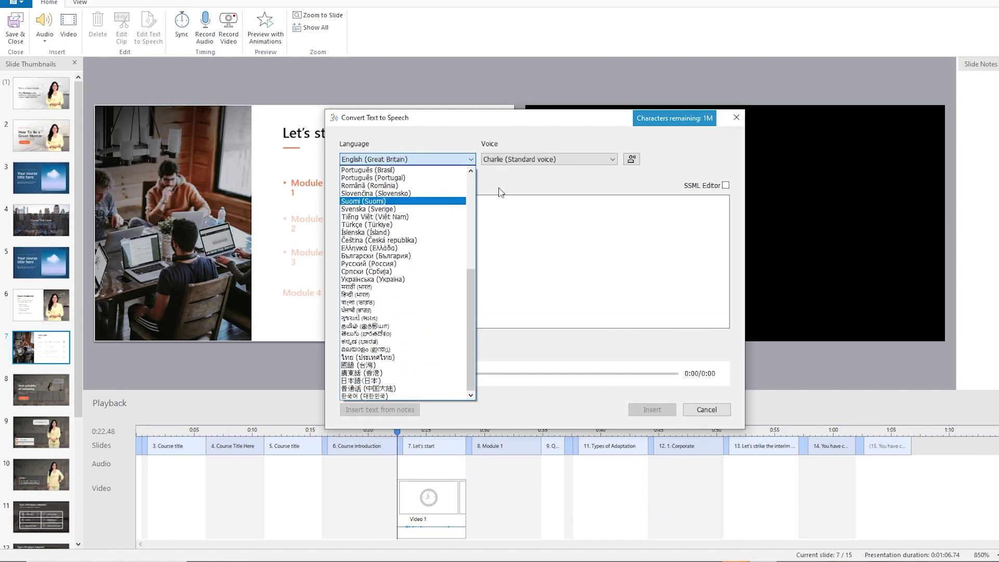
pyautogui.click(528, 161)
pyautogui.click(528, 160)
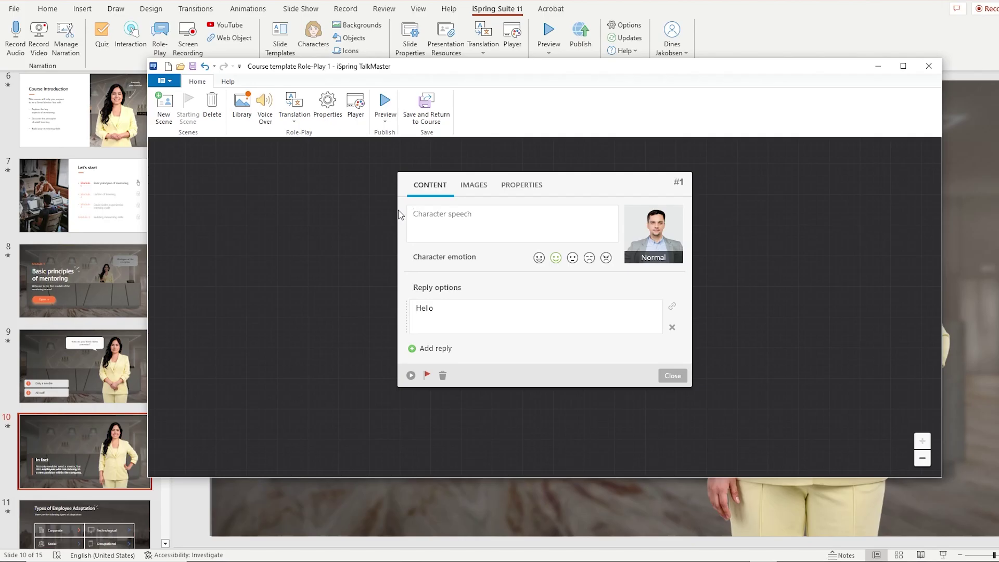
pyautogui.write('How are you to')
pyautogui.write('day?=')
# Step: Remove the stray '=' after 'How are you today?' and preview the role-play scene
pyautogui.press('BackSpace')
pyautogui.click(411, 375)
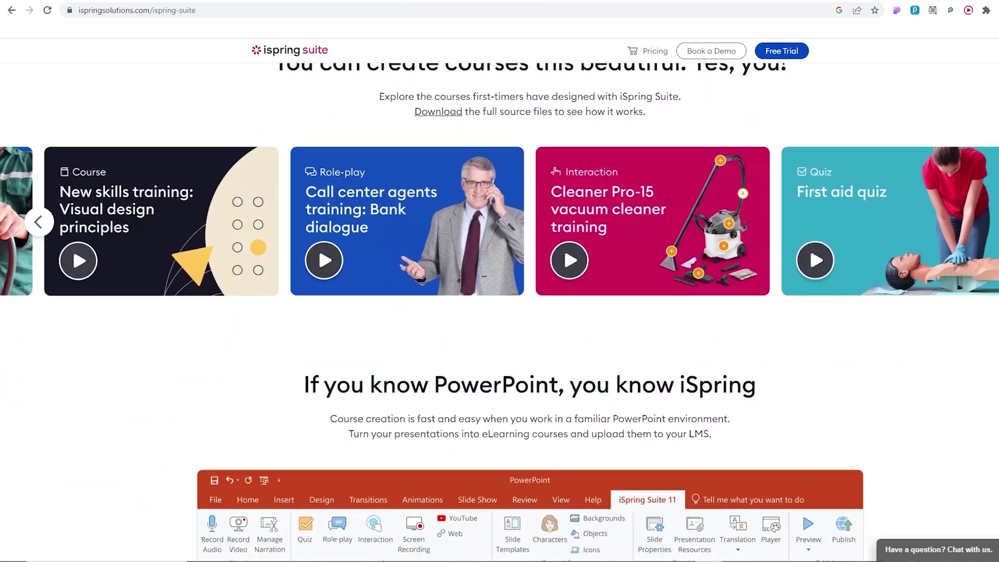
# Step: Close the video preview, open the Cleaner Pro-15 sample course and advance to its next page
pyautogui.scroll(-5, 499, 312)
pyautogui.scroll(-10, 500, 312)
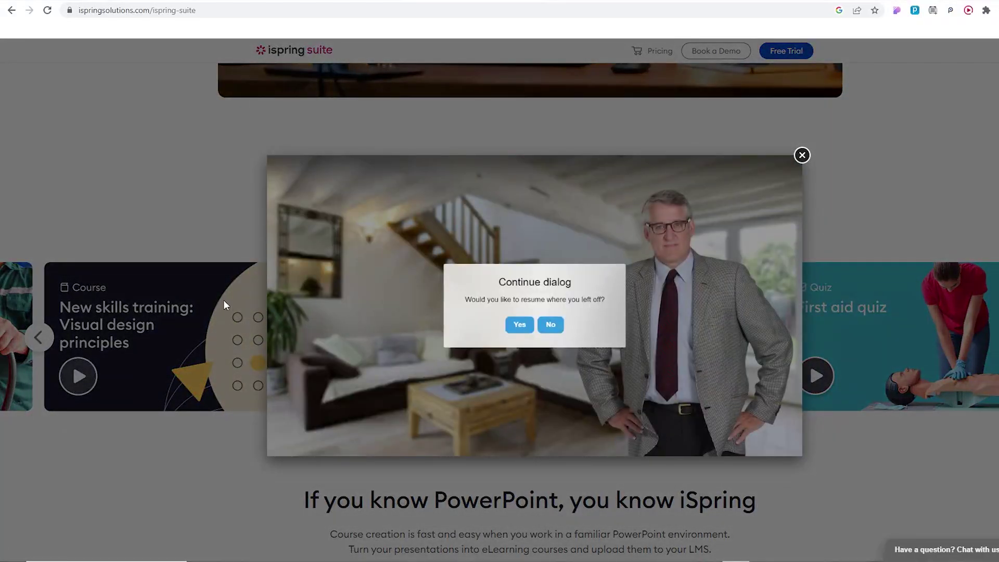
pyautogui.click(223, 300)
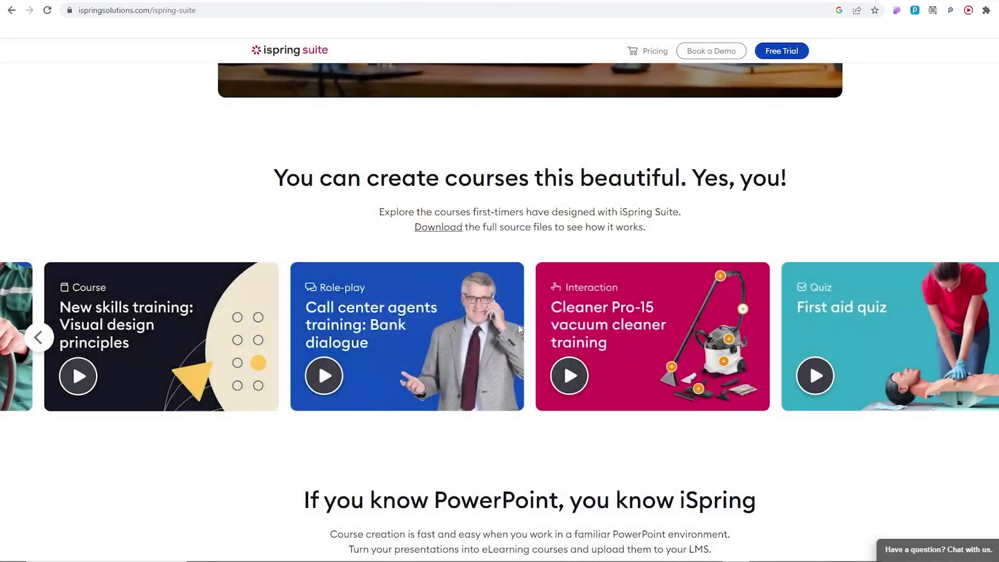
pyautogui.click(608, 323)
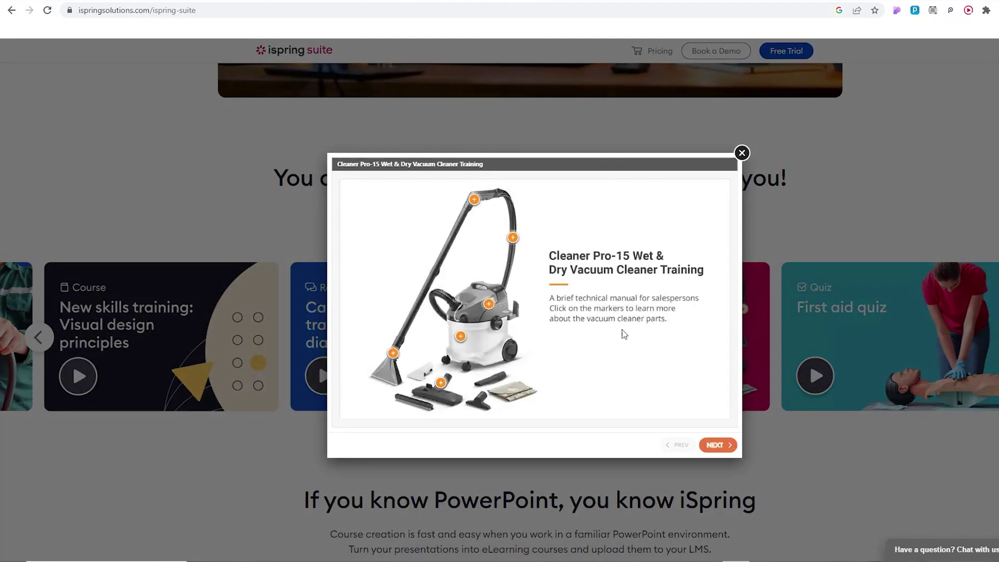
pyautogui.click(717, 445)
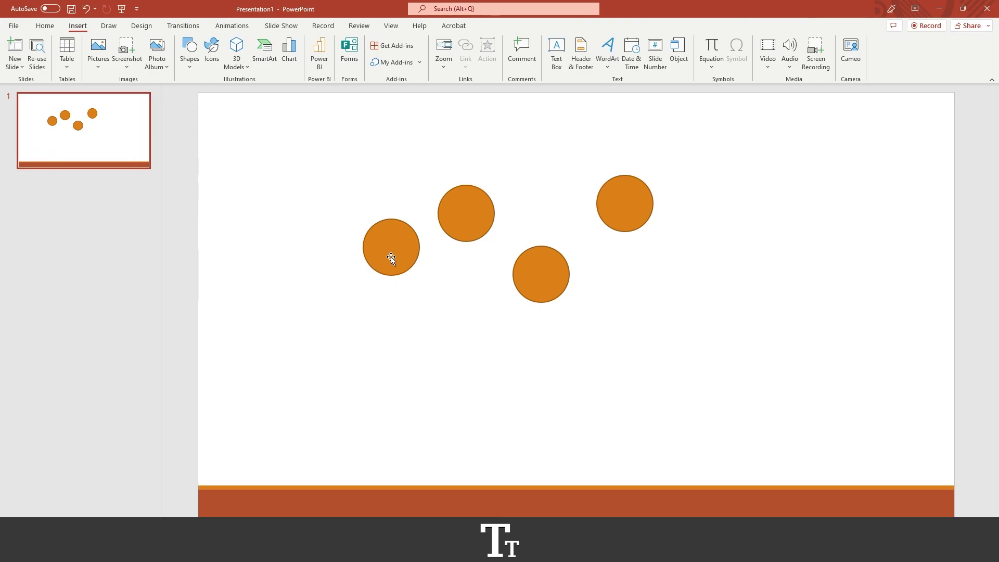
# Step: Shift the four circles closer together, moving the left one lower and the others inward
pyautogui.click(386, 237)
pyautogui.moveTo(393, 238); pyautogui.dragTo(394, 250)
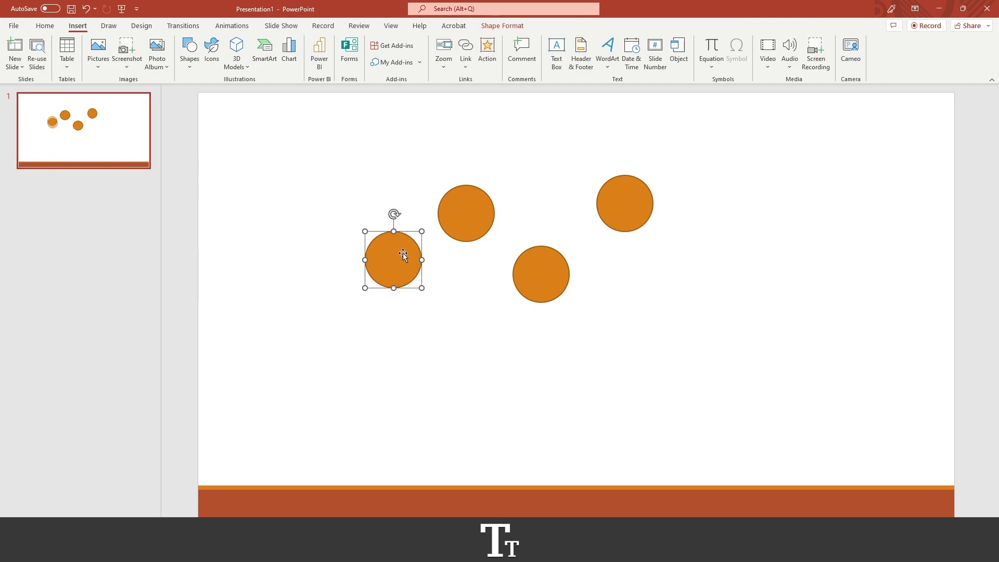
pyautogui.moveTo(466, 214); pyautogui.dragTo(476, 208)
pyautogui.moveTo(541, 274); pyautogui.dragTo(532, 268)
pyautogui.moveTo(638, 206); pyautogui.dragTo(628, 206)
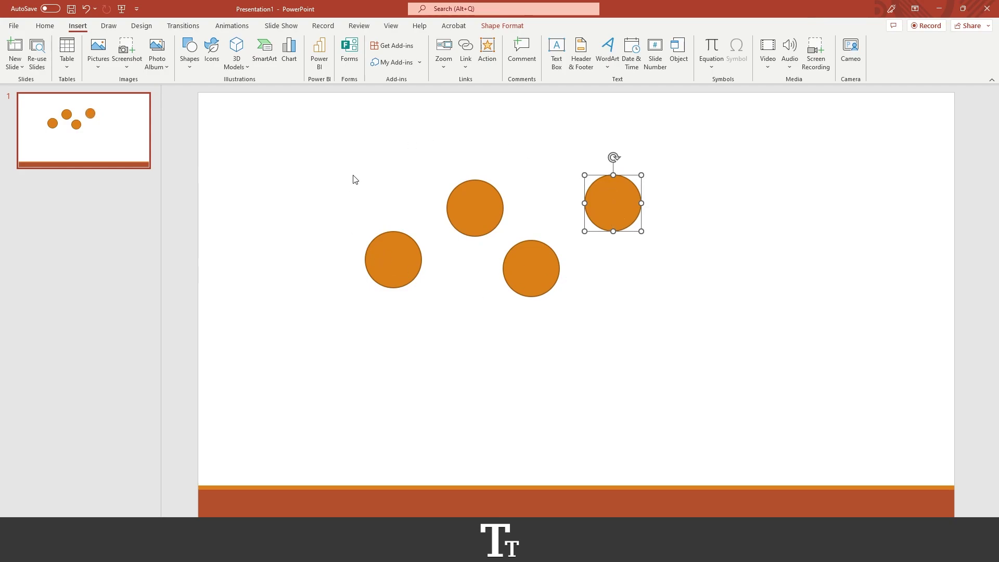
# Step: Select each of the four orange circles in turn
pyautogui.click(401, 253)
pyautogui.click(472, 204)
pyautogui.click(536, 265)
pyautogui.click(617, 211)
# Step: Nudge the right circle left and slightly up, then marquee-select all four circles
pyautogui.click(401, 255)
pyautogui.click(450, 207)
pyautogui.click(521, 269)
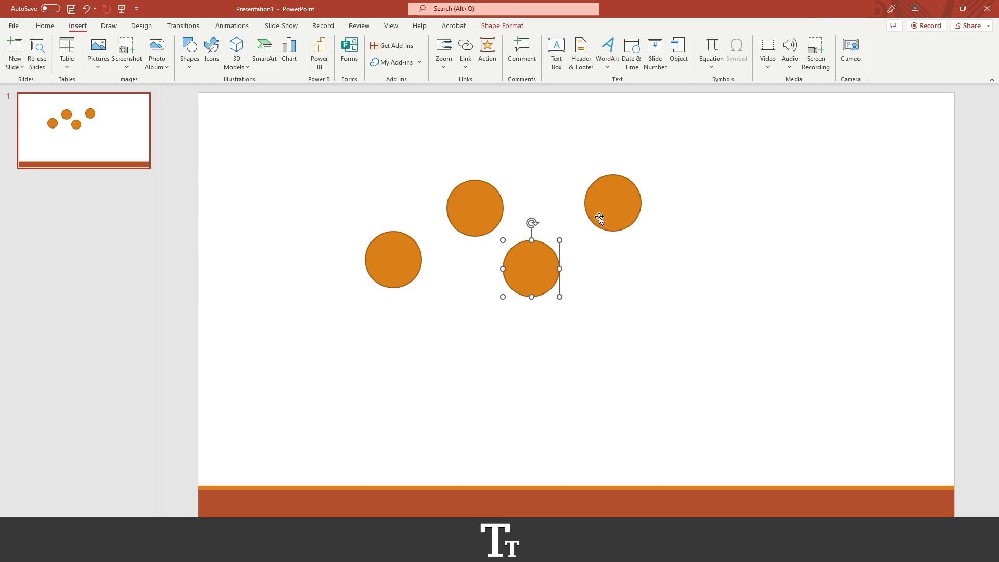
pyautogui.click(598, 216)
pyautogui.moveTo(626, 207); pyautogui.dragTo(599, 203)
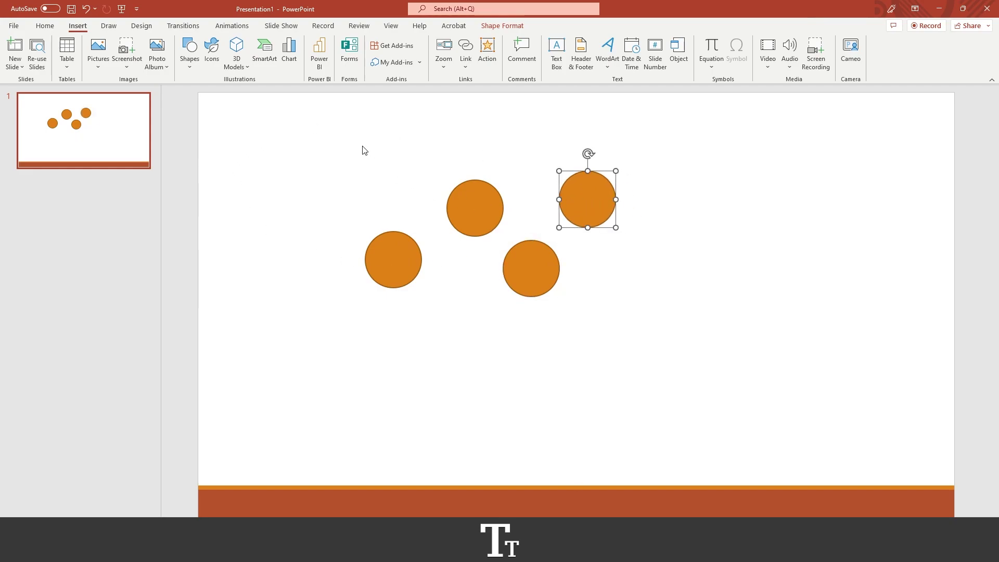
pyautogui.moveTo(317, 125); pyautogui.dragTo(680, 356)
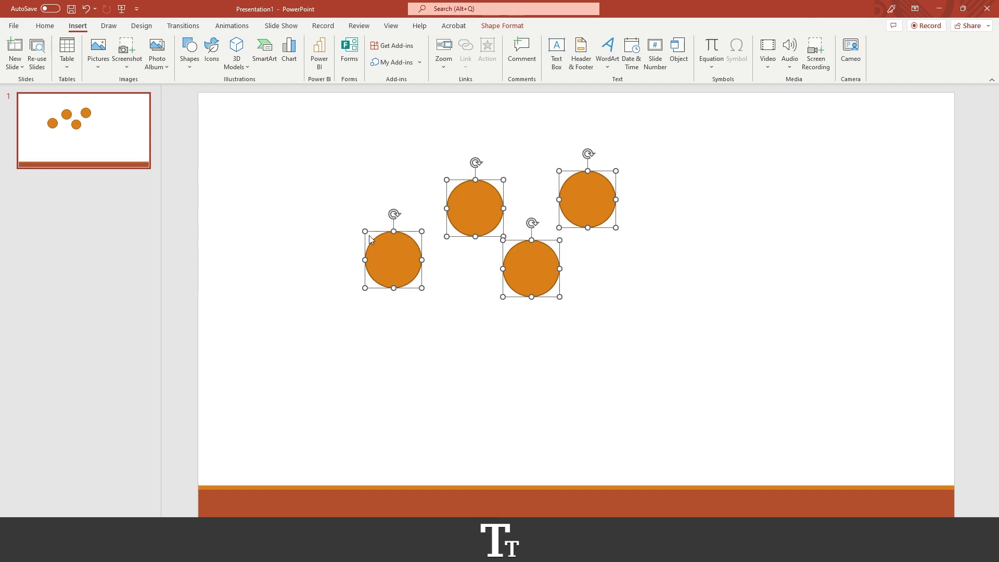
pyautogui.rightClick(472, 202)
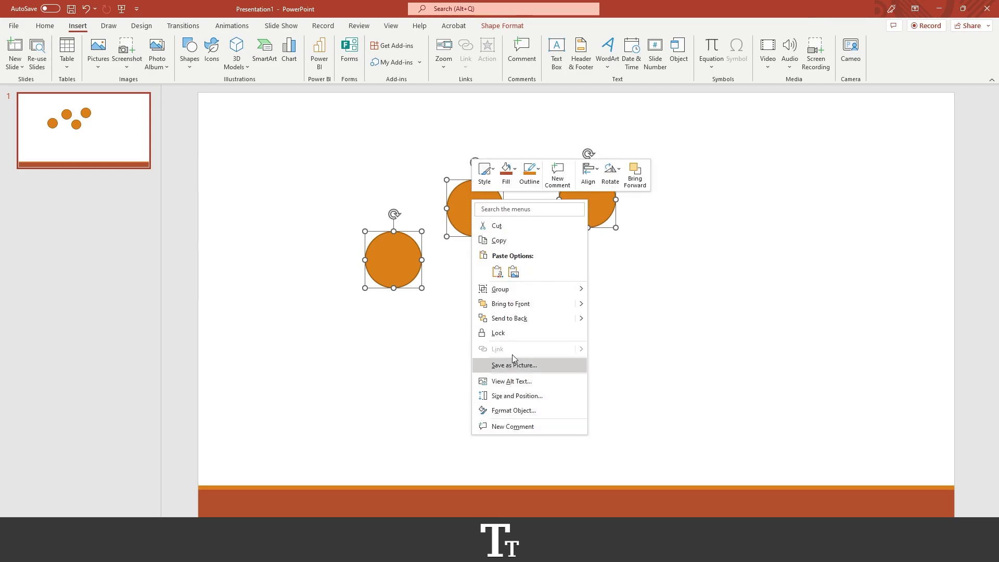
pyautogui.moveTo(507, 294)
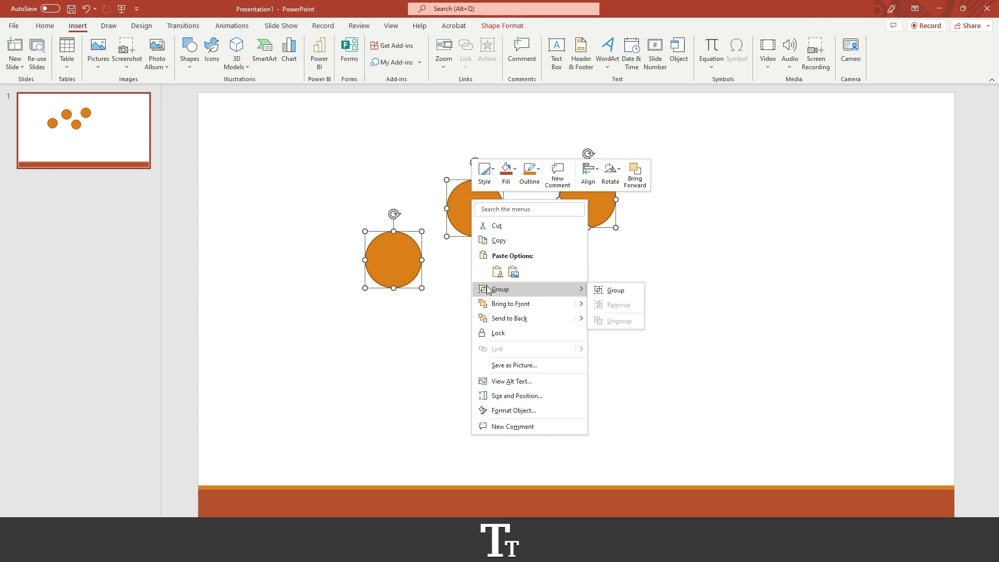
pyautogui.click(616, 290)
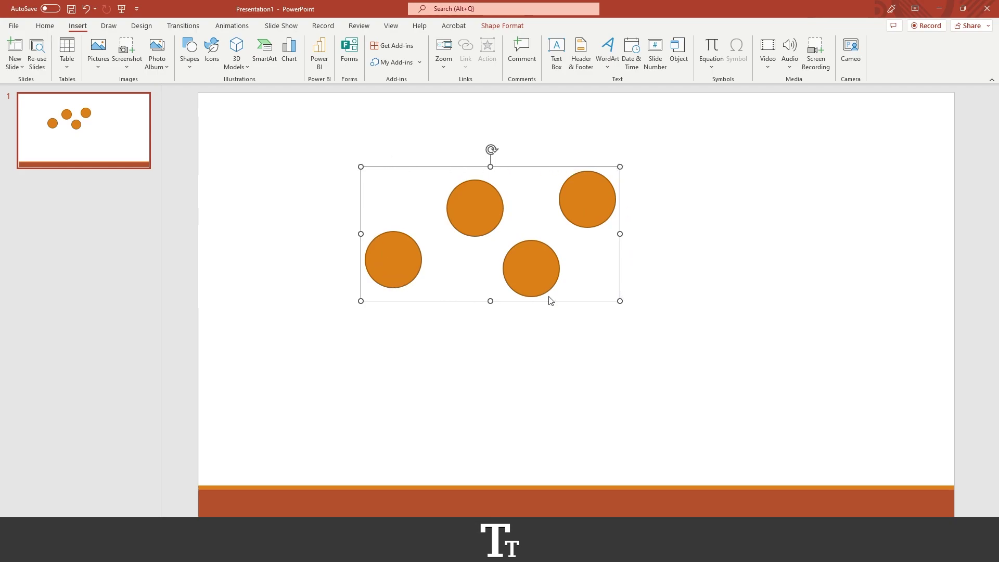
pyautogui.click(673, 249)
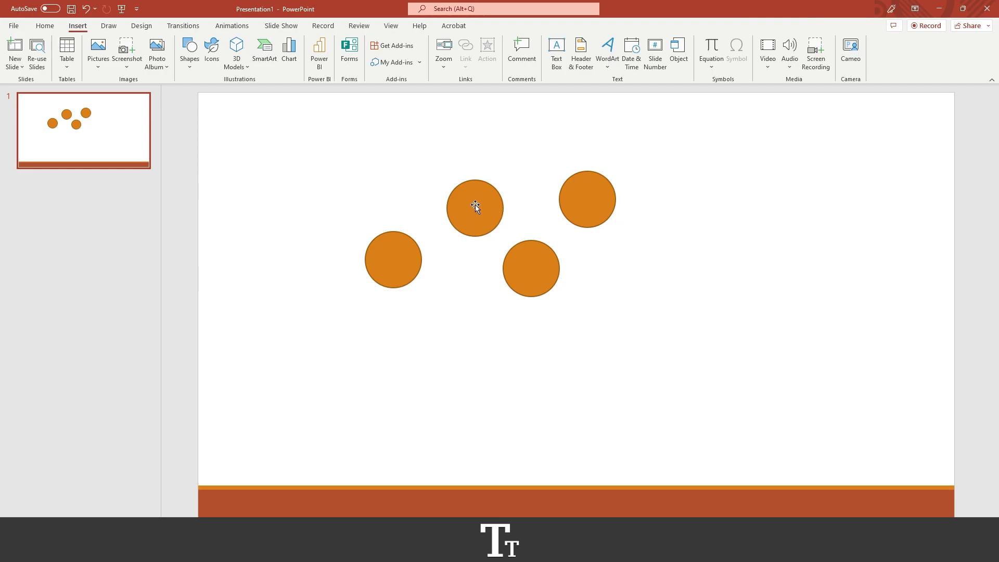
pyautogui.moveTo(477, 204)
pyautogui.mouseDown()
pyautogui.moveTo(531, 206)
pyautogui.moveTo(491, 208)
pyautogui.moveTo(484, 198)
pyautogui.moveTo(517, 195)
pyautogui.moveTo(514, 209)
pyautogui.moveTo(499, 197)
pyautogui.moveTo(508, 199)
pyautogui.moveTo(500, 207)
pyautogui.moveTo(467, 204)
pyautogui.mouseUp()
pyautogui.click(321, 138)
pyautogui.moveTo(324, 139); pyautogui.dragTo(704, 345)
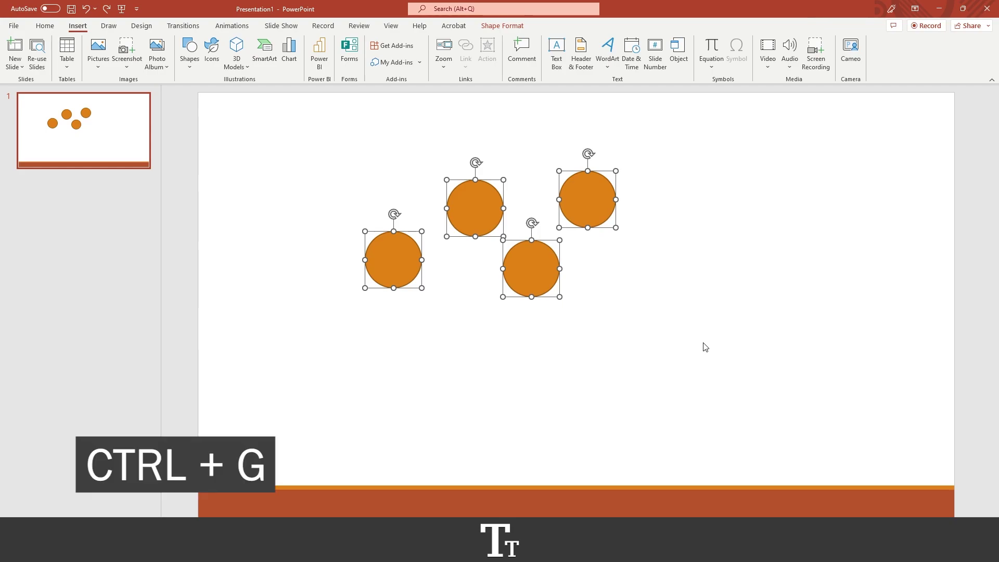
# Step: Group the four selected orange circles into one object with Ctrl+G
pyautogui.hotkey('ctrl', 'g')
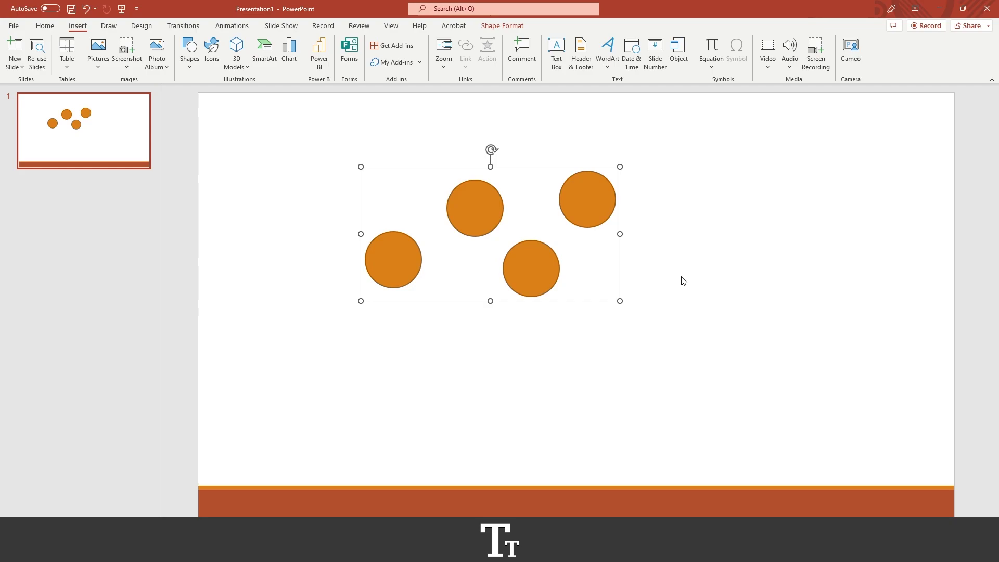
# Step: Ungroup the circle group from its shortcut menu into four separate shapes
pyautogui.rightClick(468, 201)
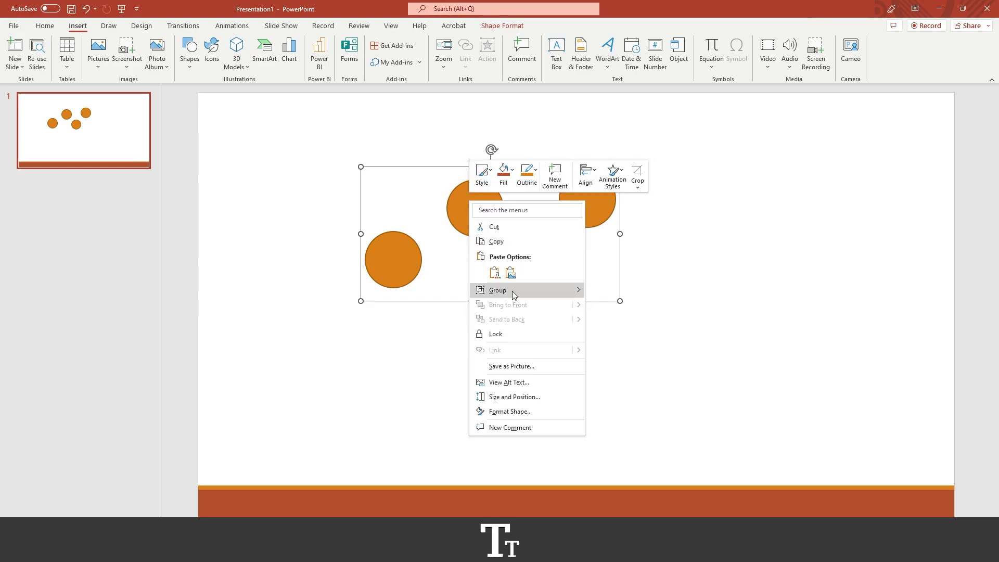
pyautogui.moveTo(512, 291)
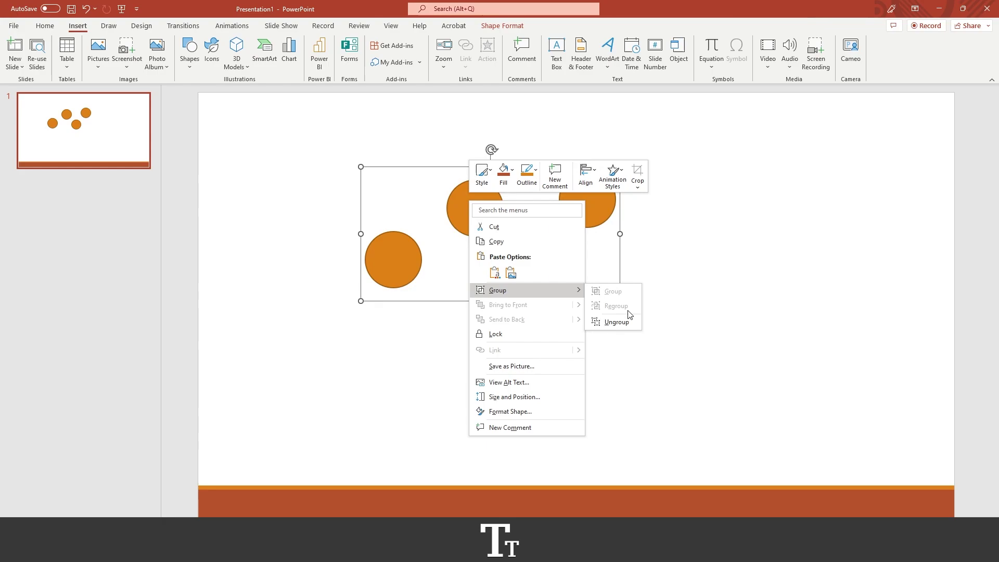
pyautogui.click(617, 322)
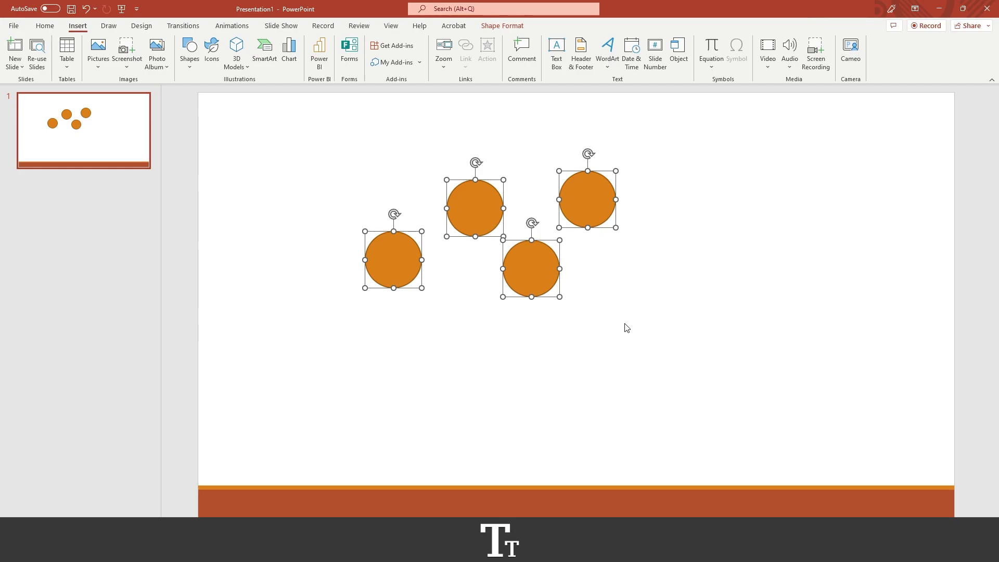
# Step: Undo the ungroup, ungroup again with Ctrl+Shift+G, then regroup the circles with Ctrl+G
pyautogui.hotkey('ctrl', 'z')
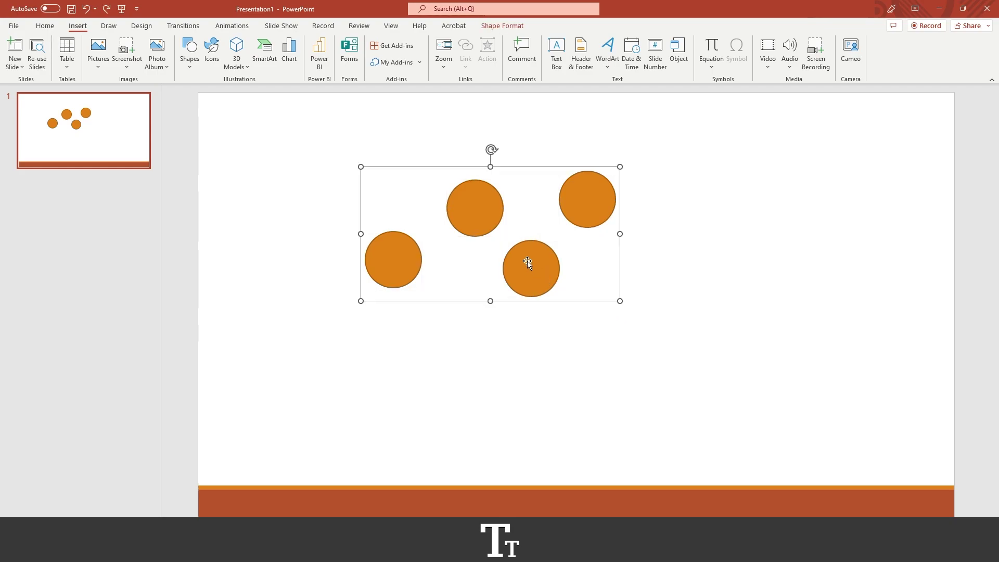
pyautogui.hotkey('ctrl', 'shift', 'g')
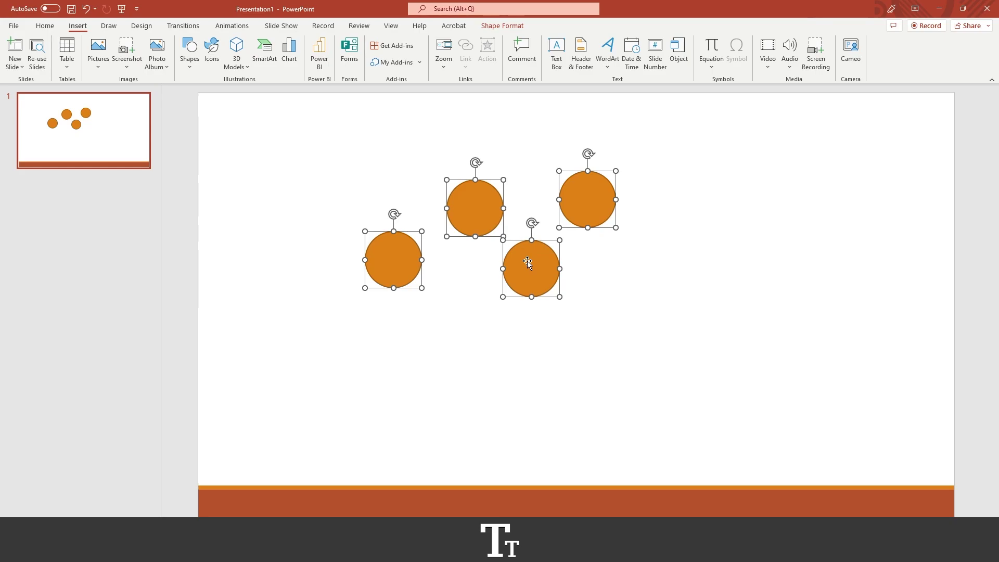
pyautogui.hotkey('ctrl', 'g')
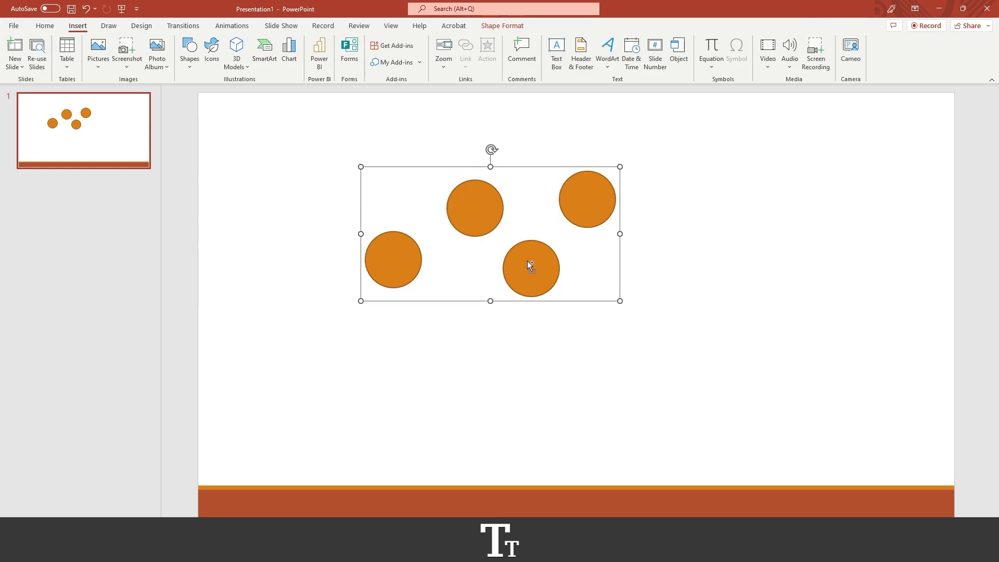